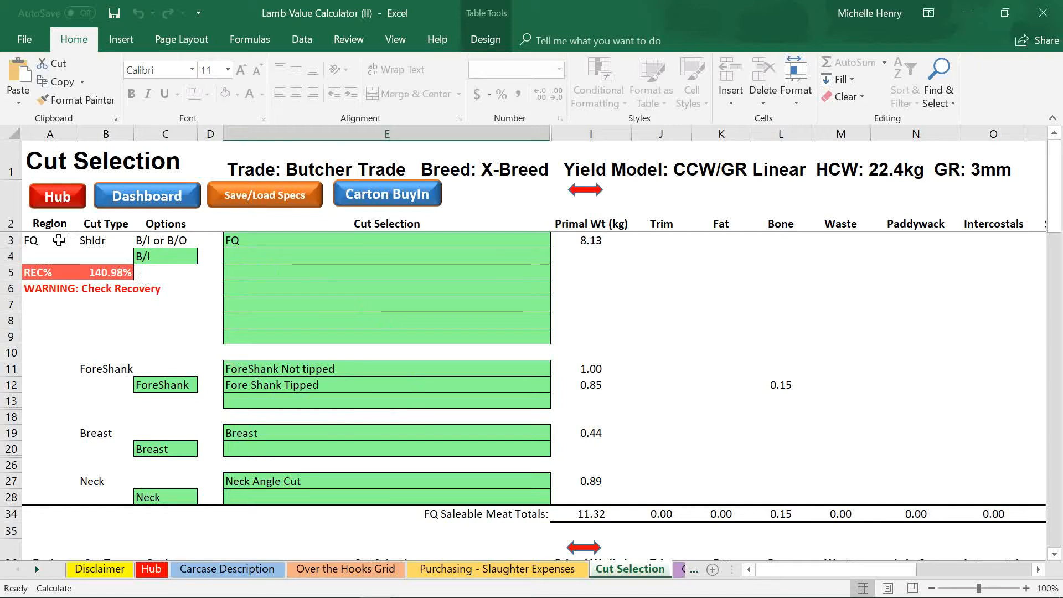
click(58, 240)
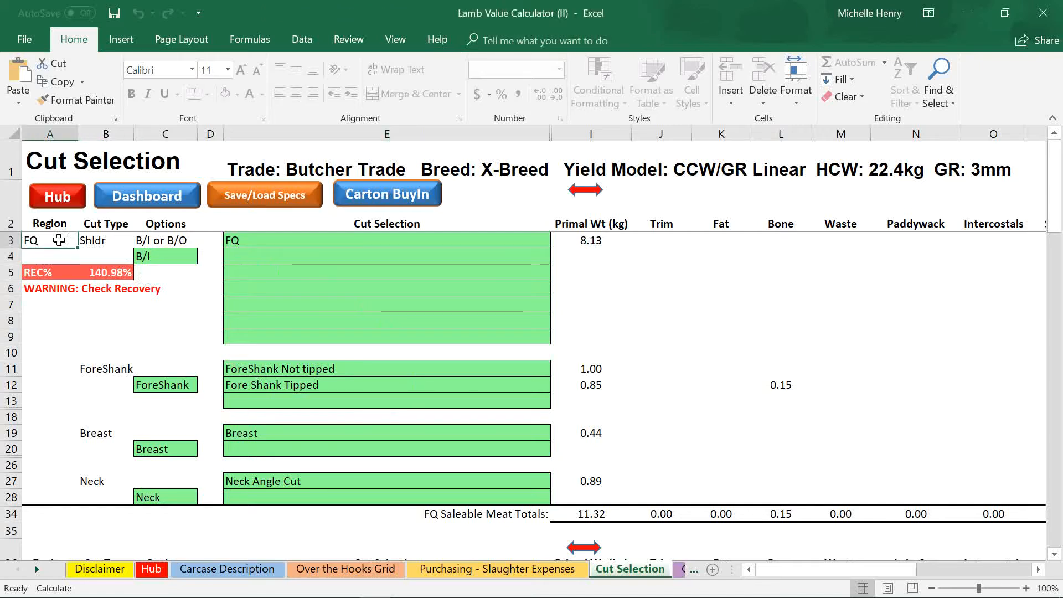
click(92, 242)
click(105, 369)
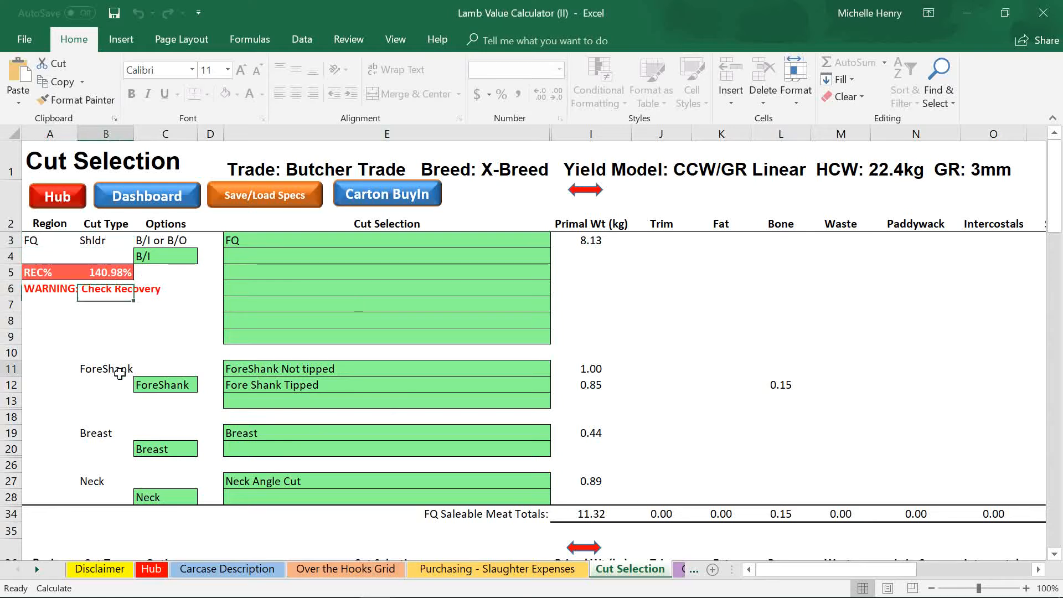
click(104, 434)
click(100, 483)
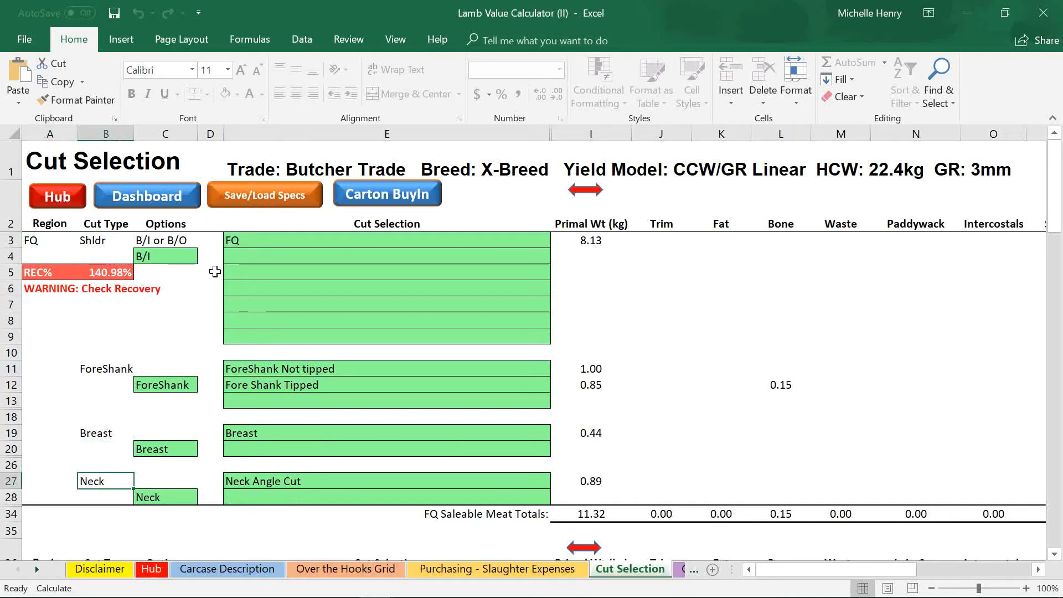
click(270, 241)
click(365, 369)
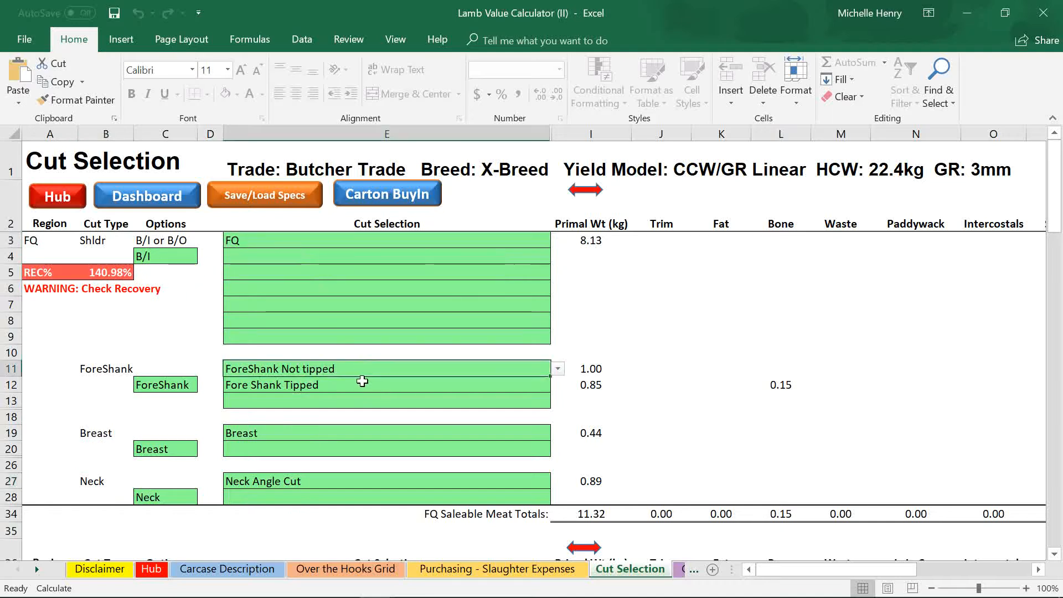
click(362, 381)
click(335, 434)
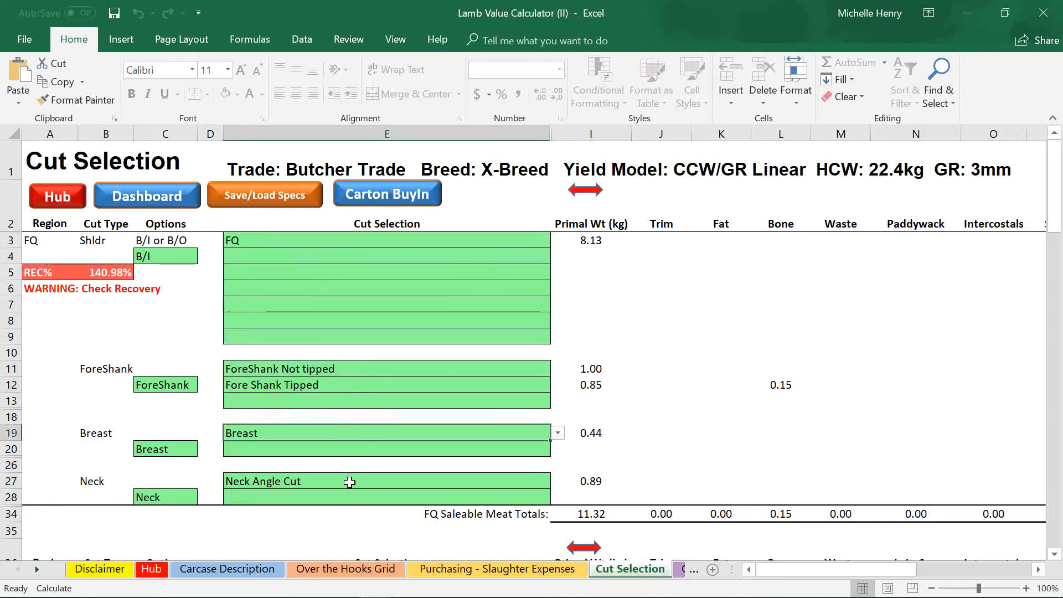
click(350, 482)
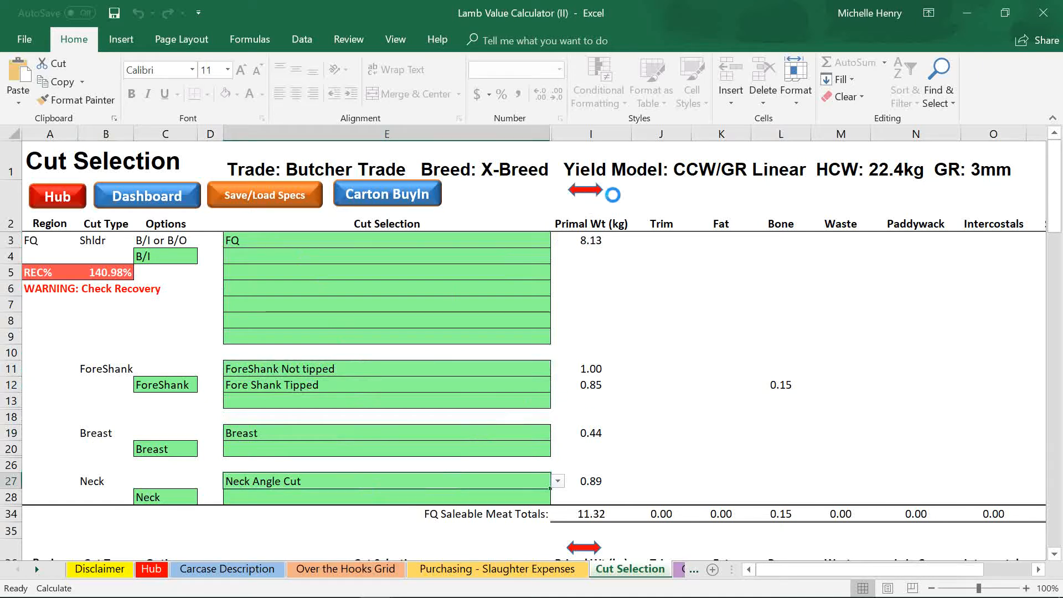
Scroll right and down to show the Sale Price, Cut Value, Gross Margin and Target columns
scroll(722, 282, right, 3)
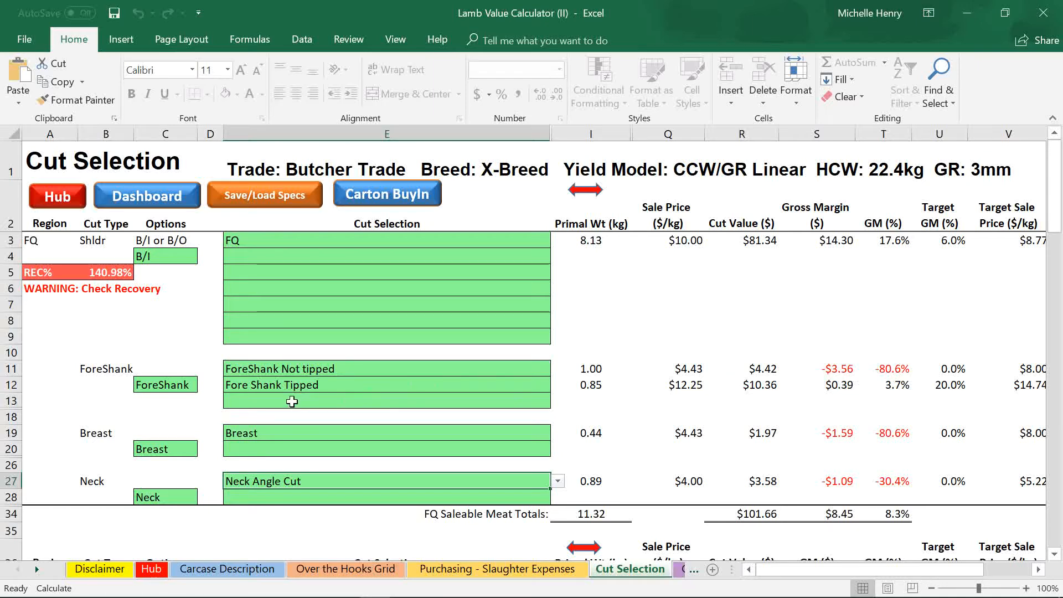
scroll(292, 401, down, 6)
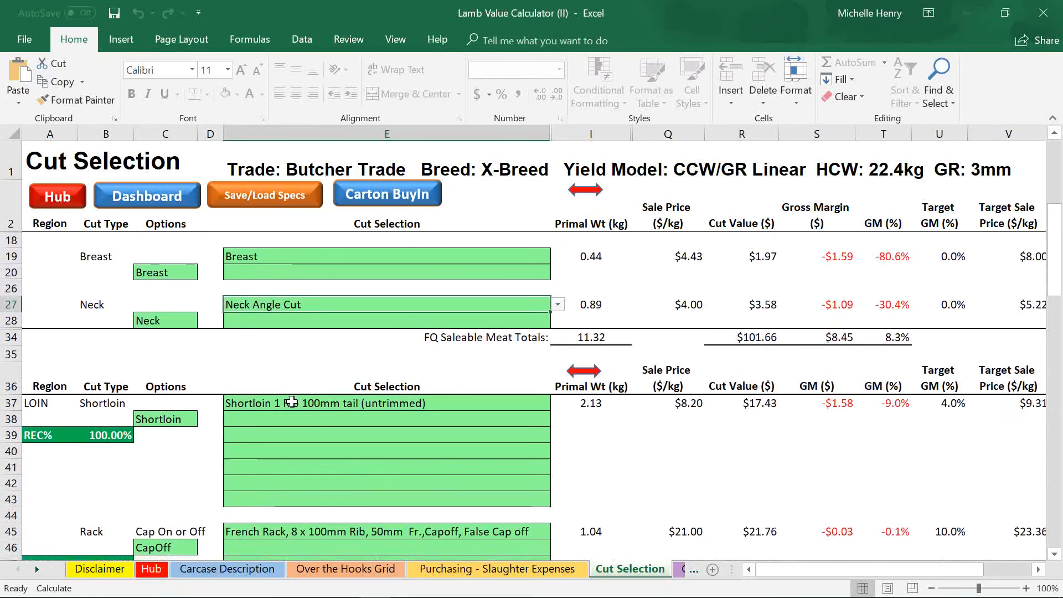
In the LOIN section, reselect Shortloin as the C38 loin option
scroll(292, 401, down, 3)
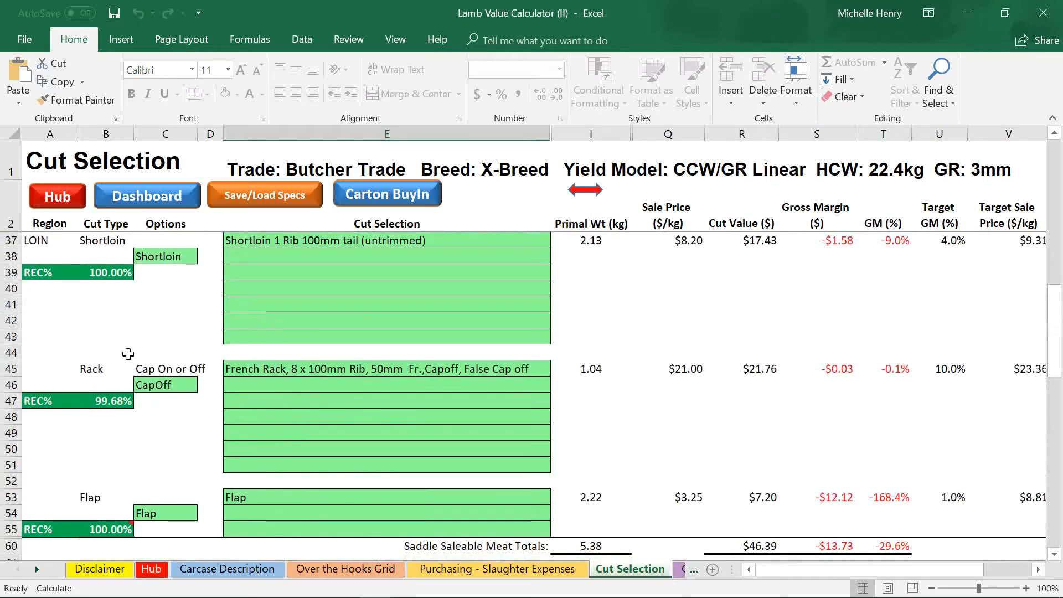
click(184, 259)
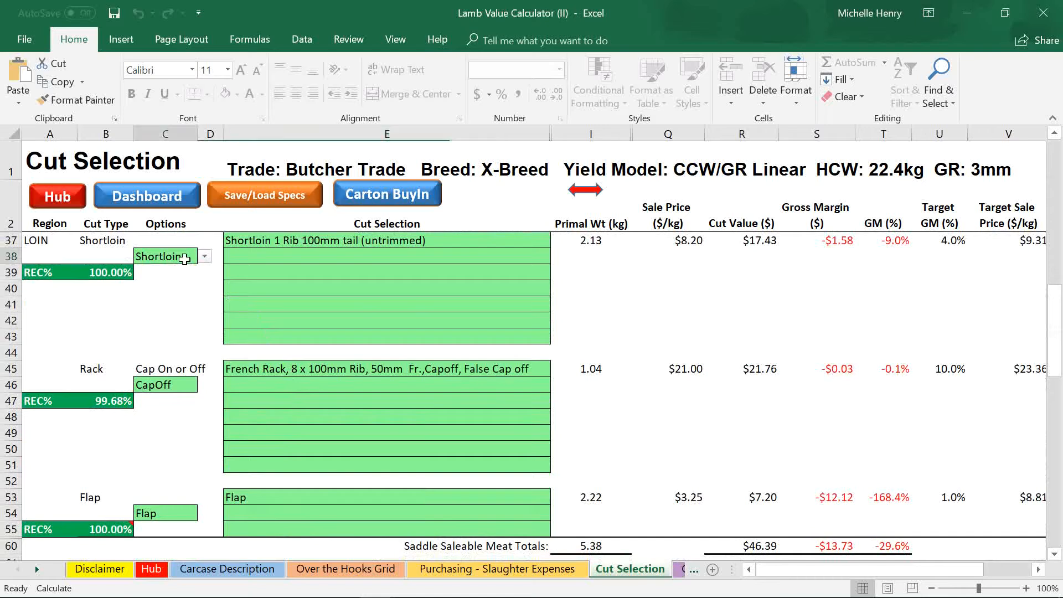
click(205, 257)
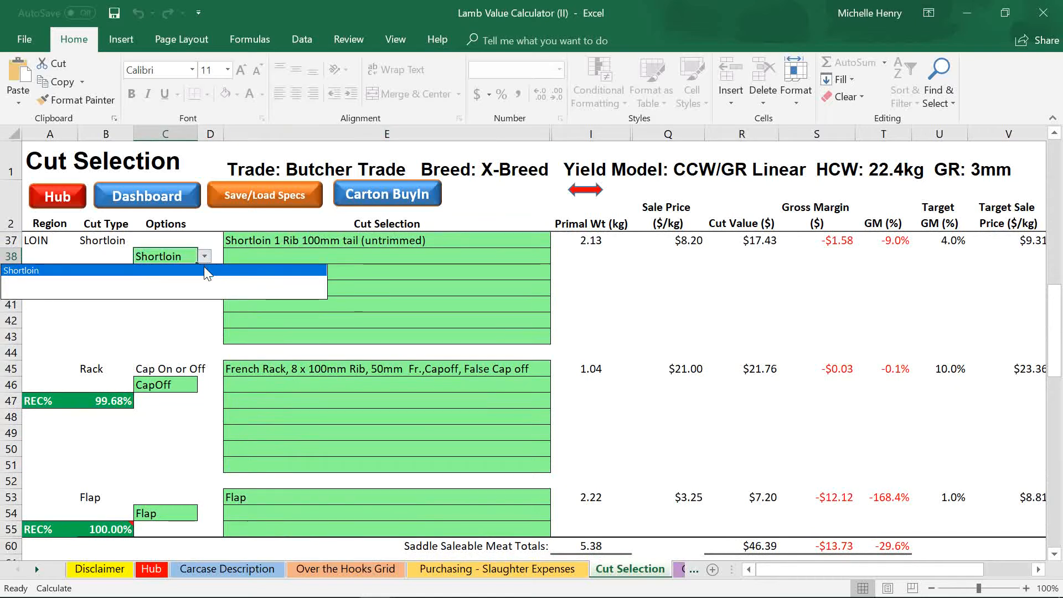
click(174, 257)
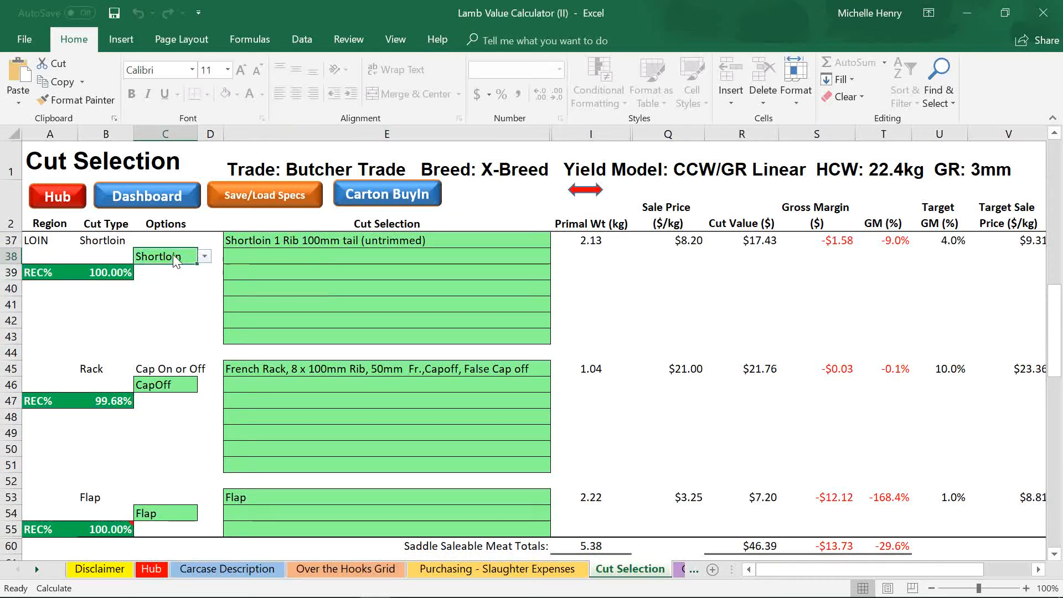
click(205, 258)
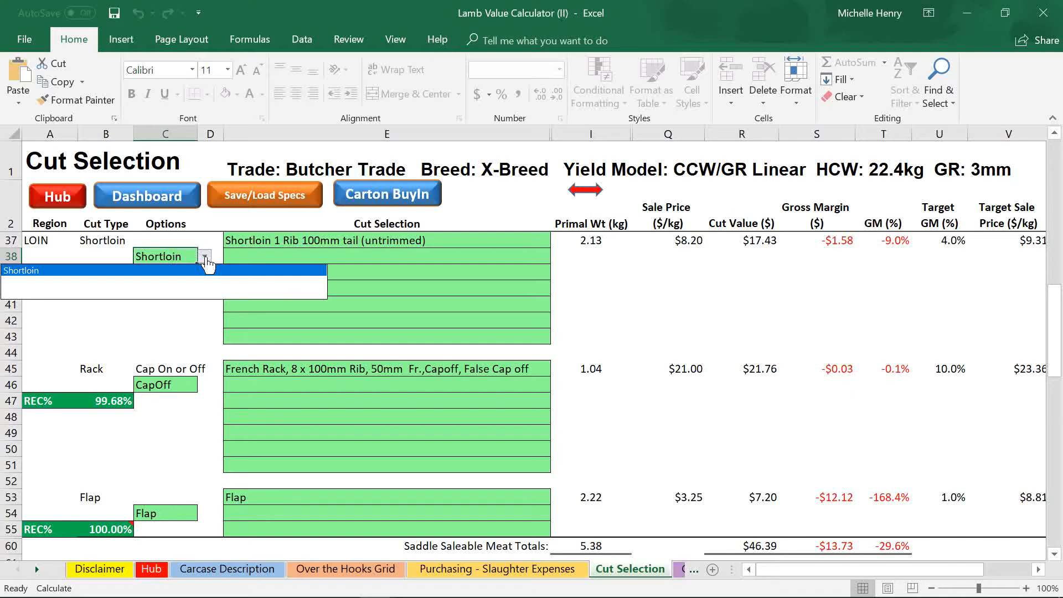
click(162, 271)
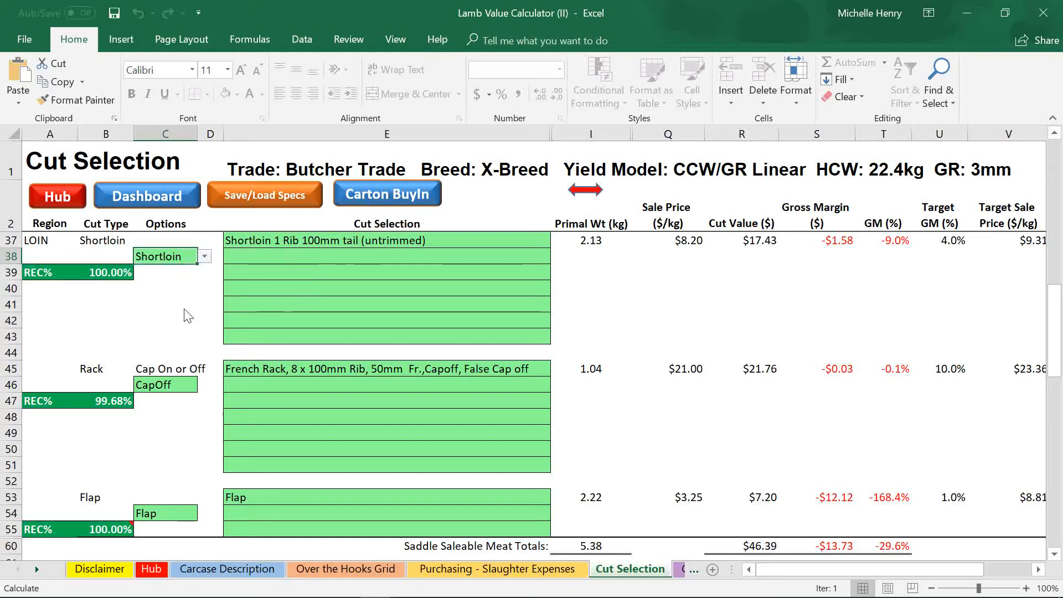
Set the Rack option in C46 to CapOn and bring the HQ section into view
click(181, 385)
click(204, 386)
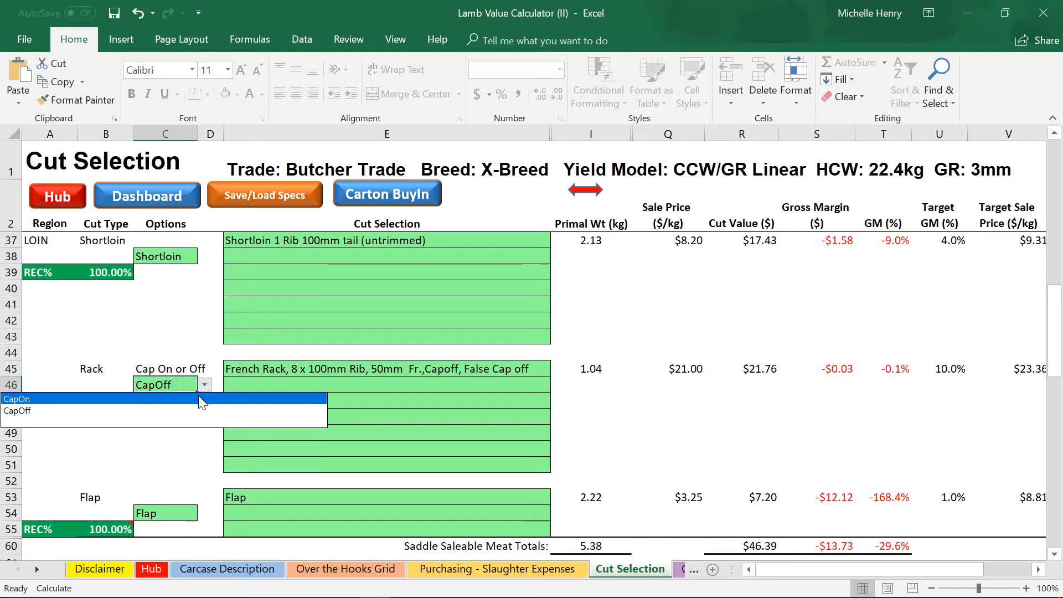
click(201, 401)
scroll(204, 437, down, 5)
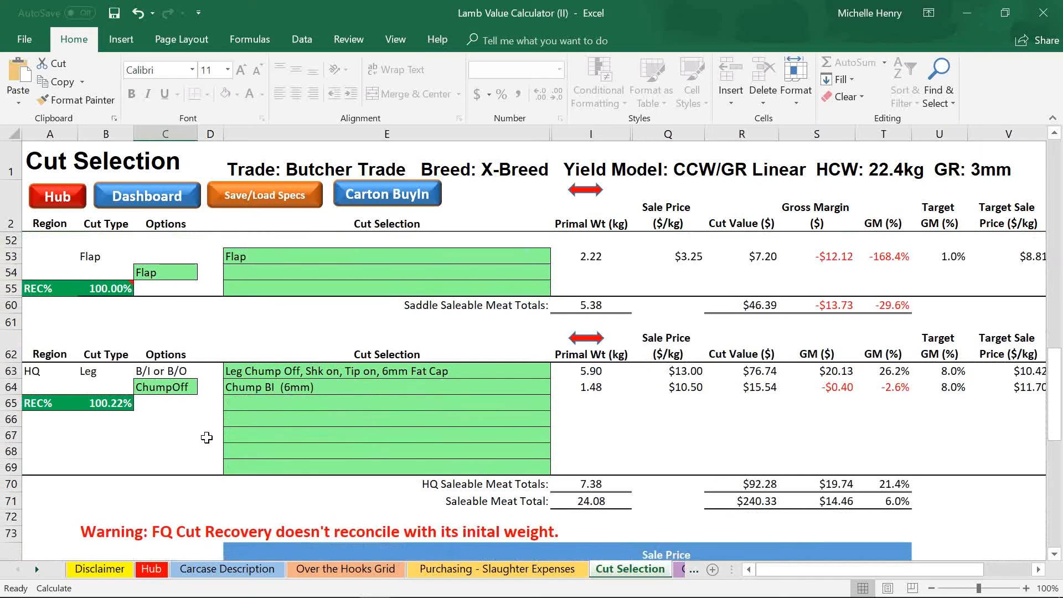
Keep the HQ Leg option at ChumpOff, then return to the FQ Shoulder rows at the top
click(102, 373)
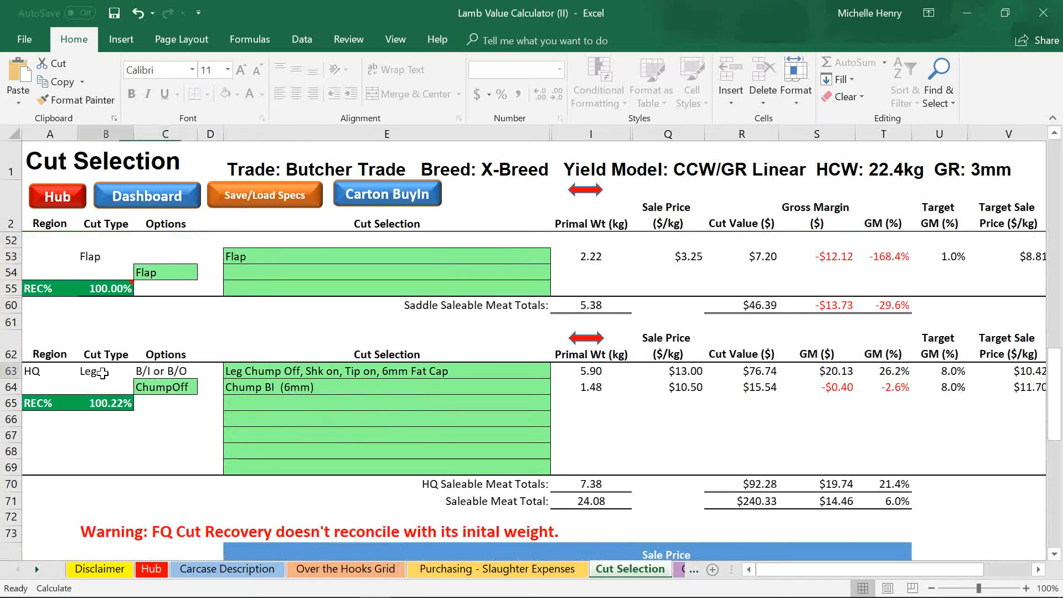
click(162, 389)
click(204, 388)
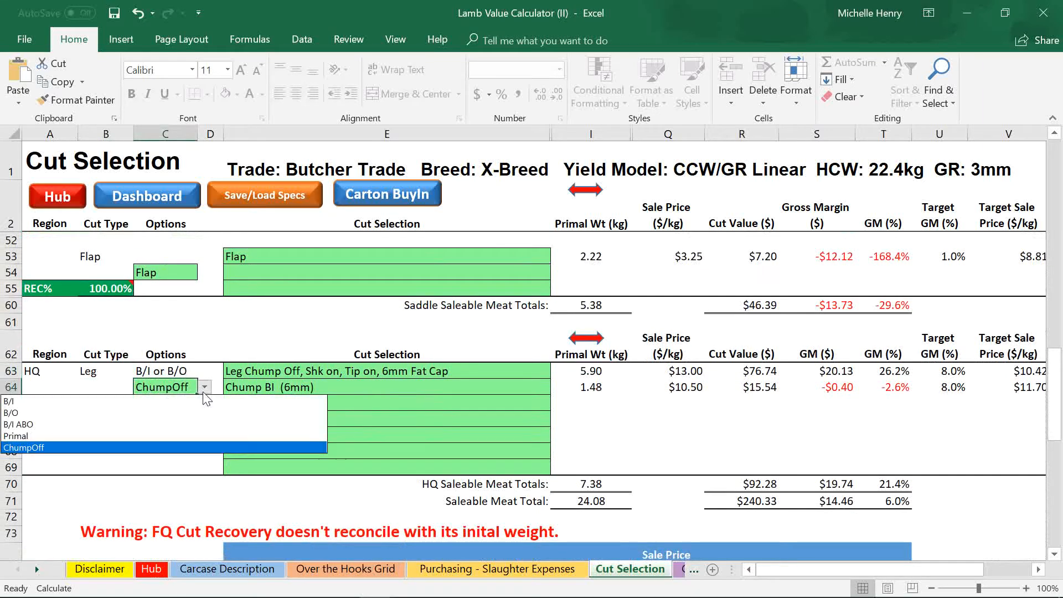
click(182, 447)
scroll(506, 410, up, 10)
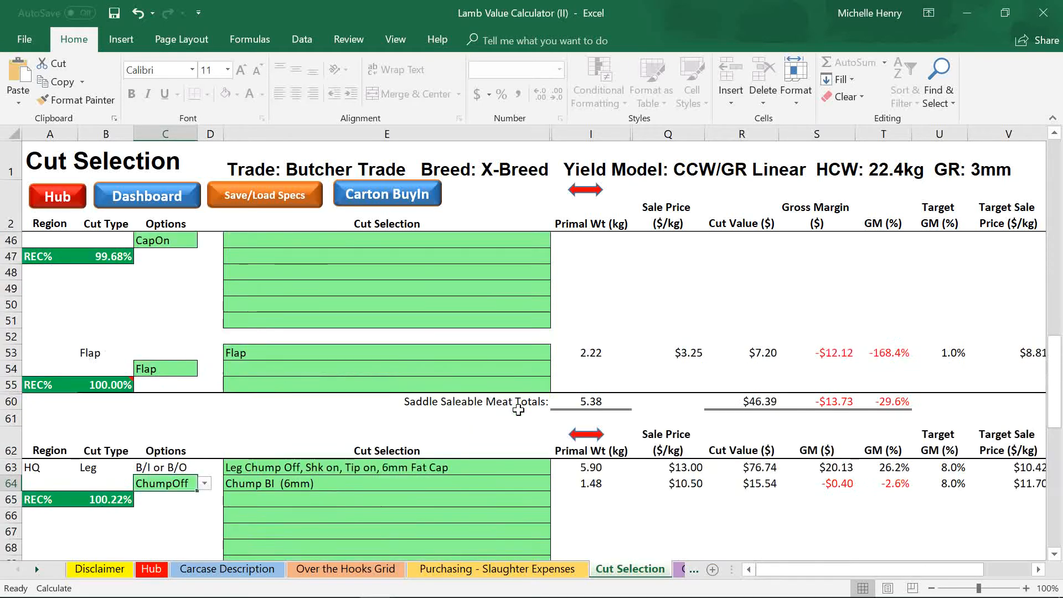
scroll(506, 410, up, 3)
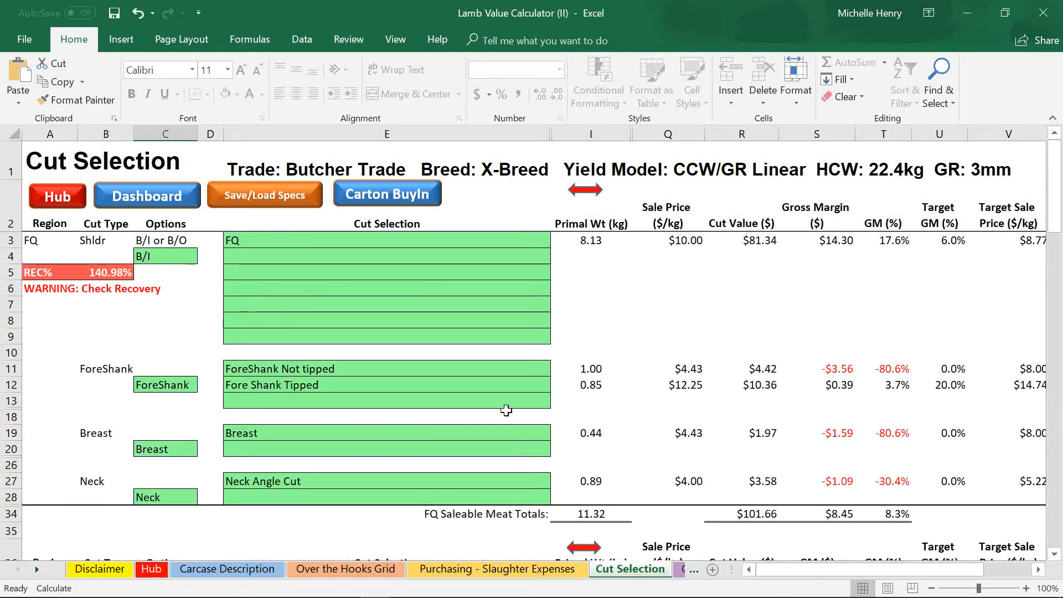
Expand columns J–P to review Trim, Fat, Bone, Waste, Paddywack and Intercostals weights beside the prices
click(583, 193)
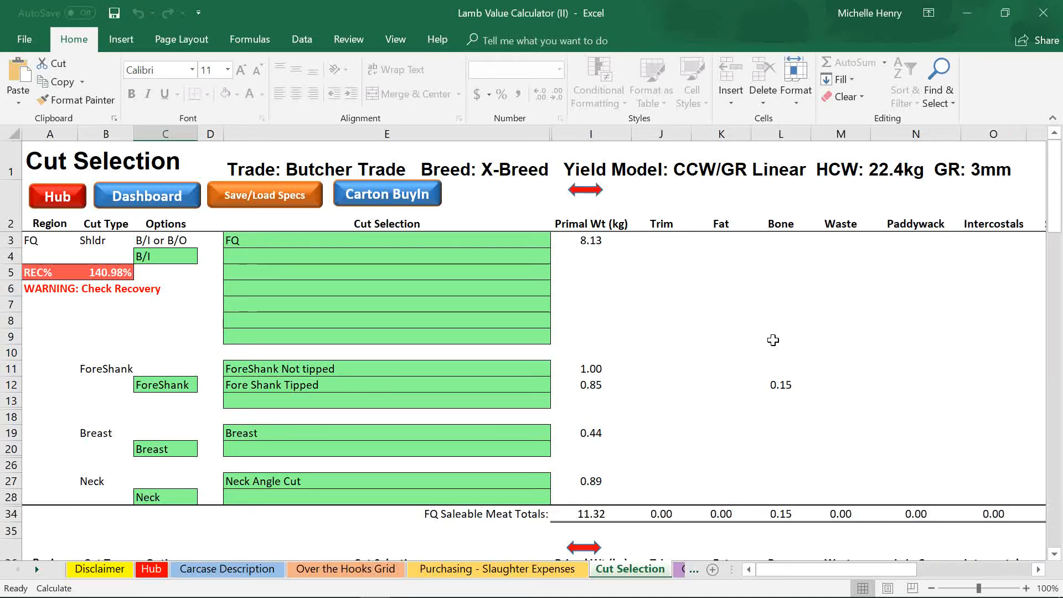
click(610, 229)
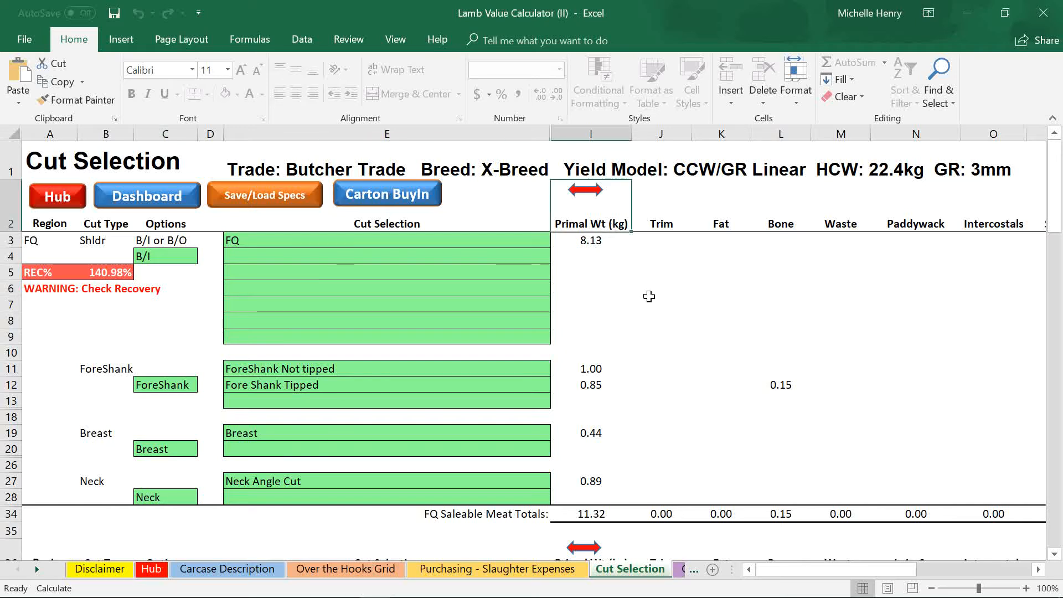
click(663, 230)
click(723, 228)
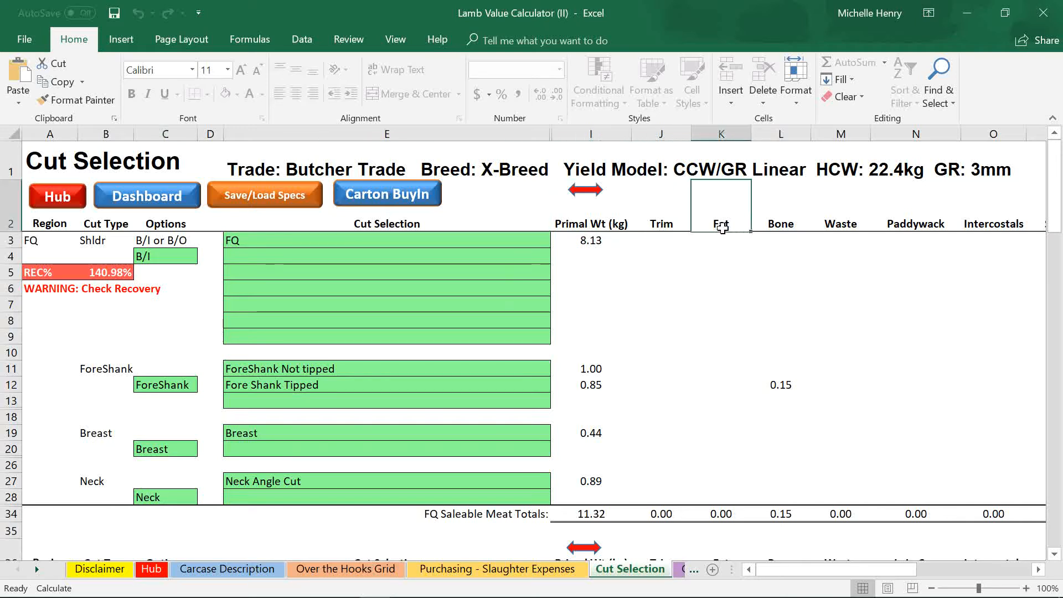
click(761, 229)
click(833, 232)
click(917, 228)
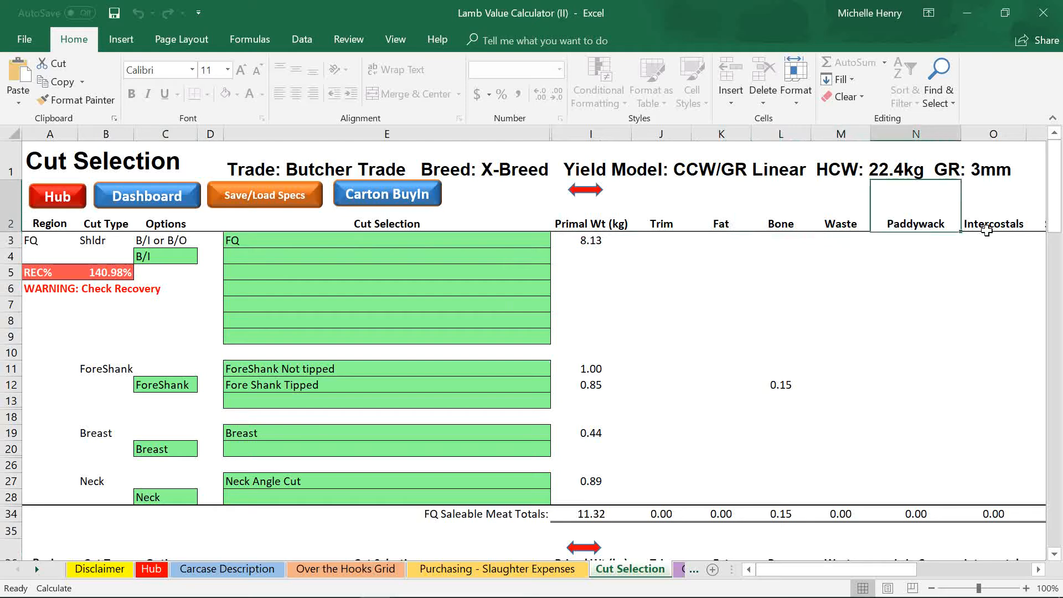
click(986, 230)
drag(902, 569, 1013, 570)
click(1038, 569)
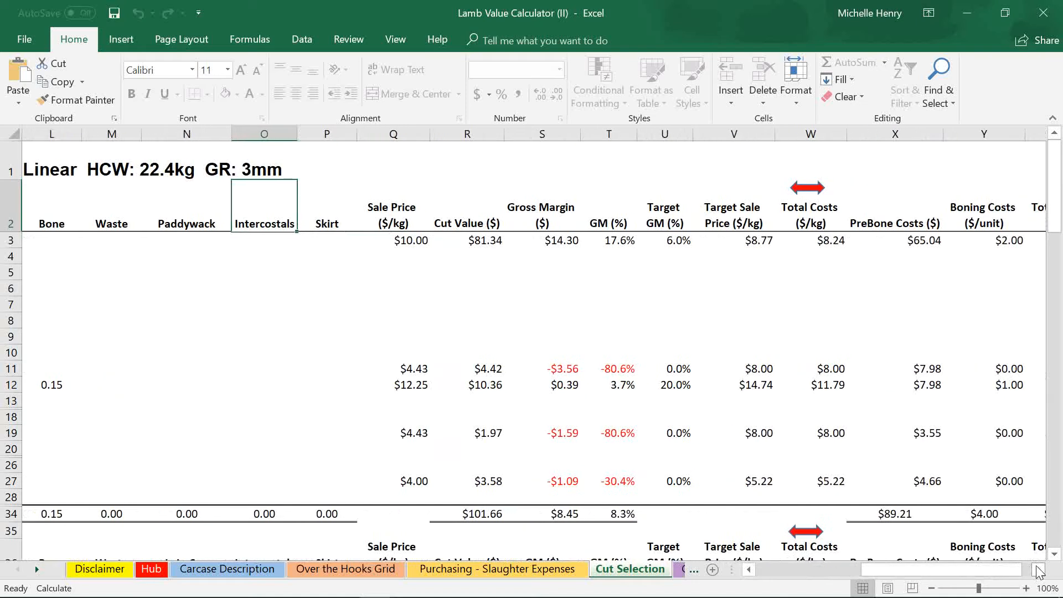
click(819, 191)
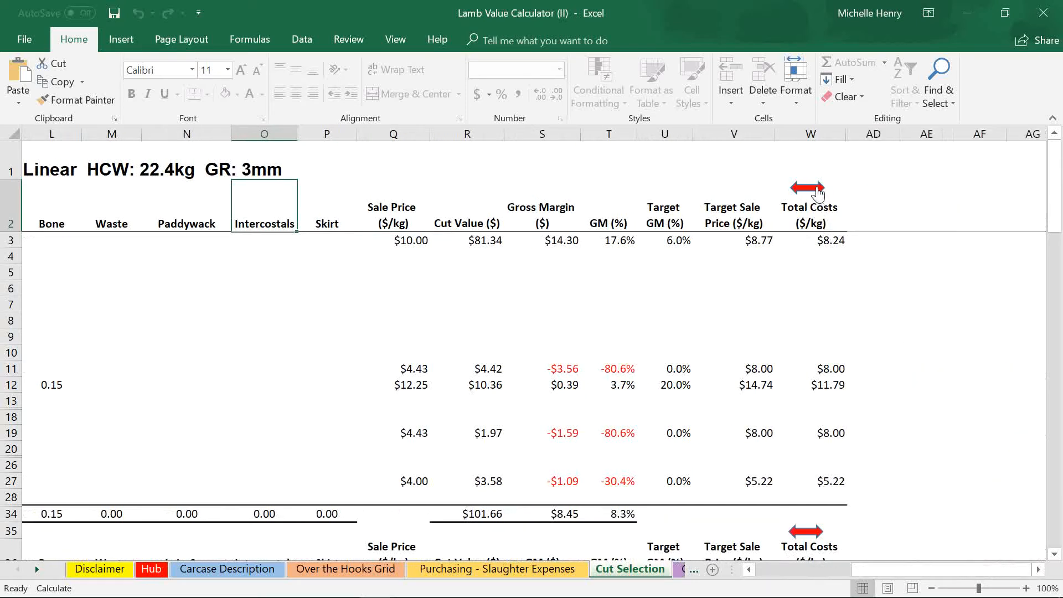
click(819, 191)
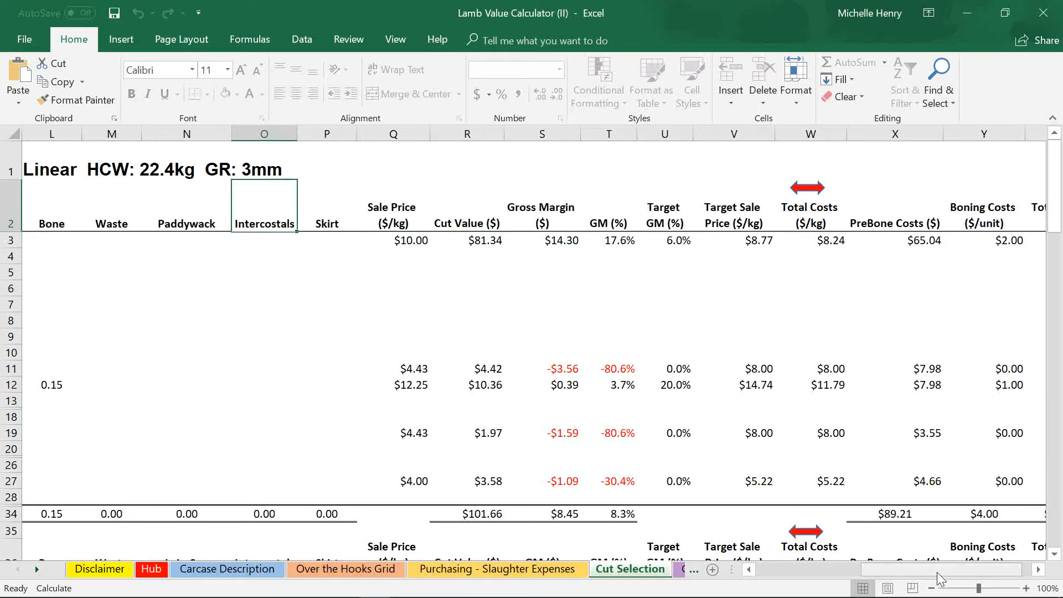
drag(937, 572, 1000, 573)
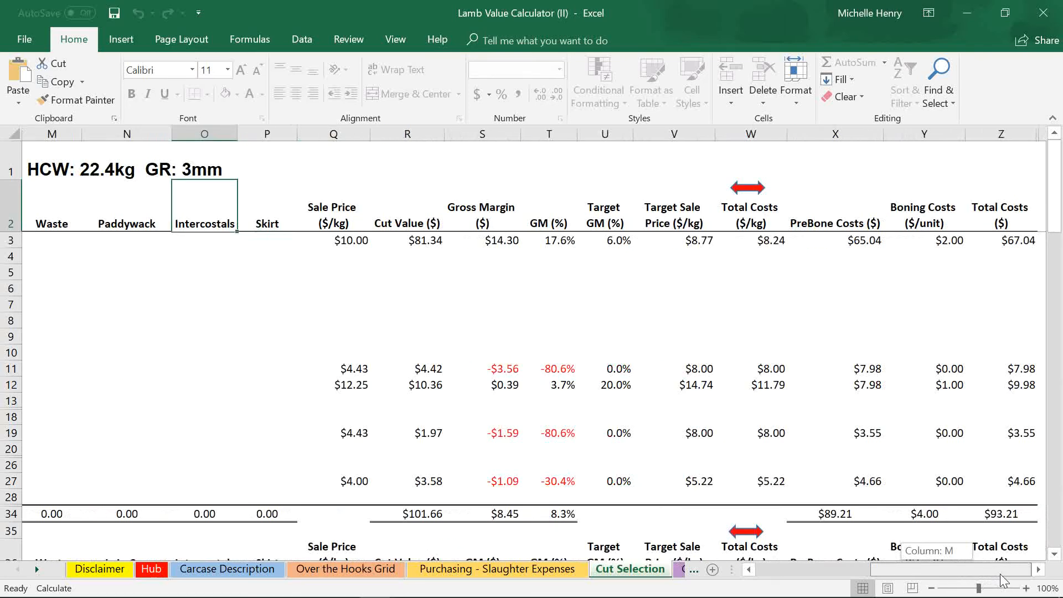
drag(1000, 574, 732, 518)
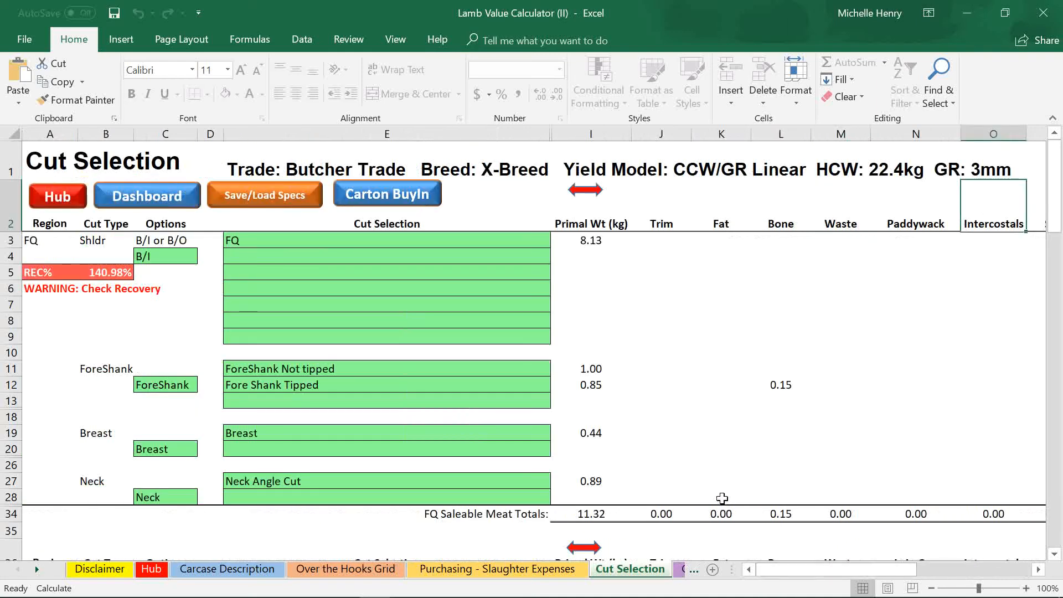
scroll(722, 499, down, 14)
scroll(723, 499, down, 7)
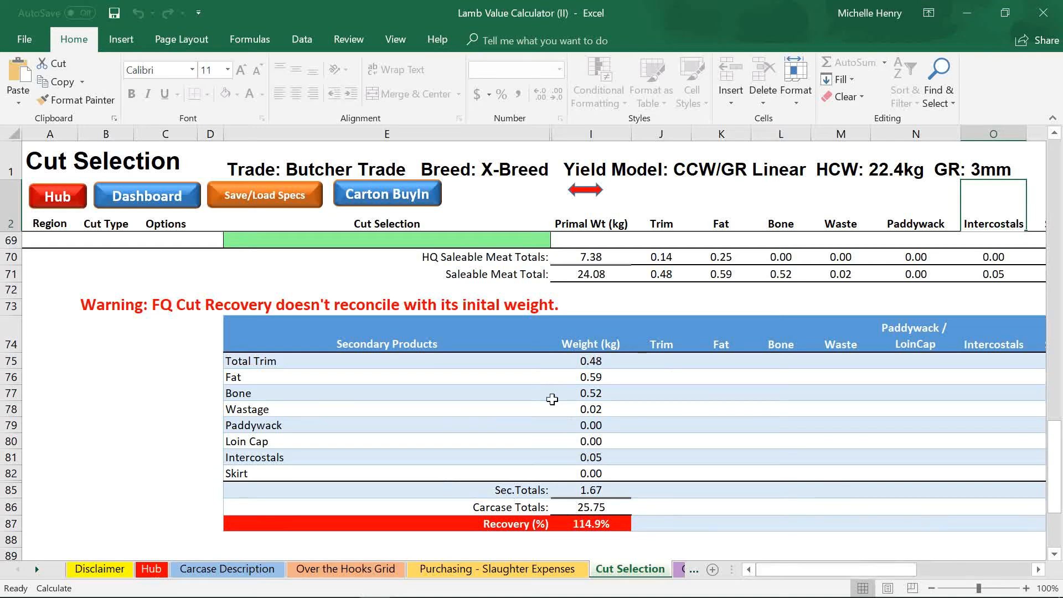
drag(847, 579, 969, 585)
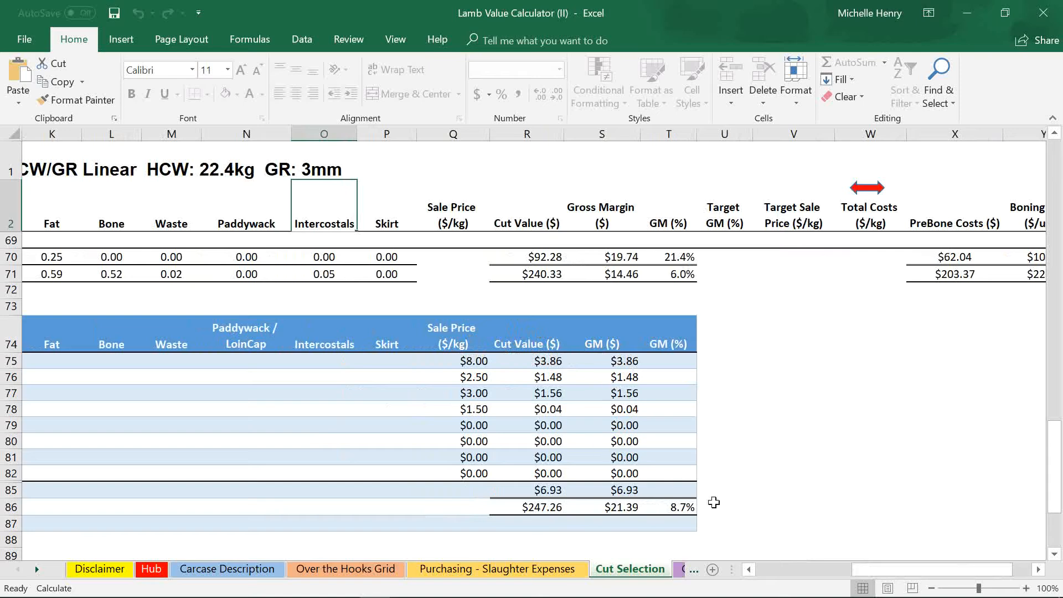
drag(887, 576, 770, 561)
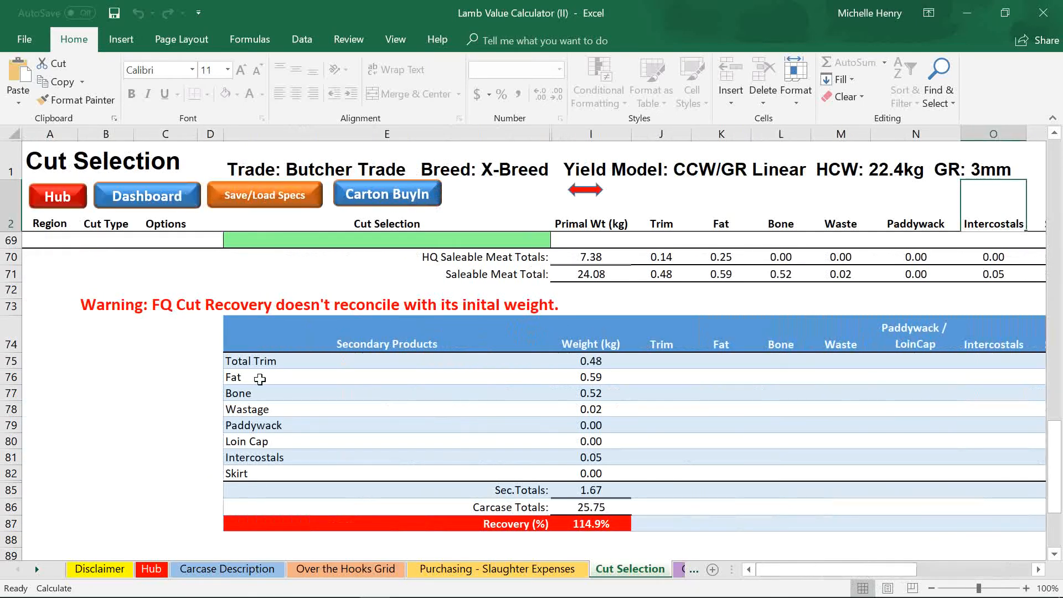
scroll(260, 379, up, 15)
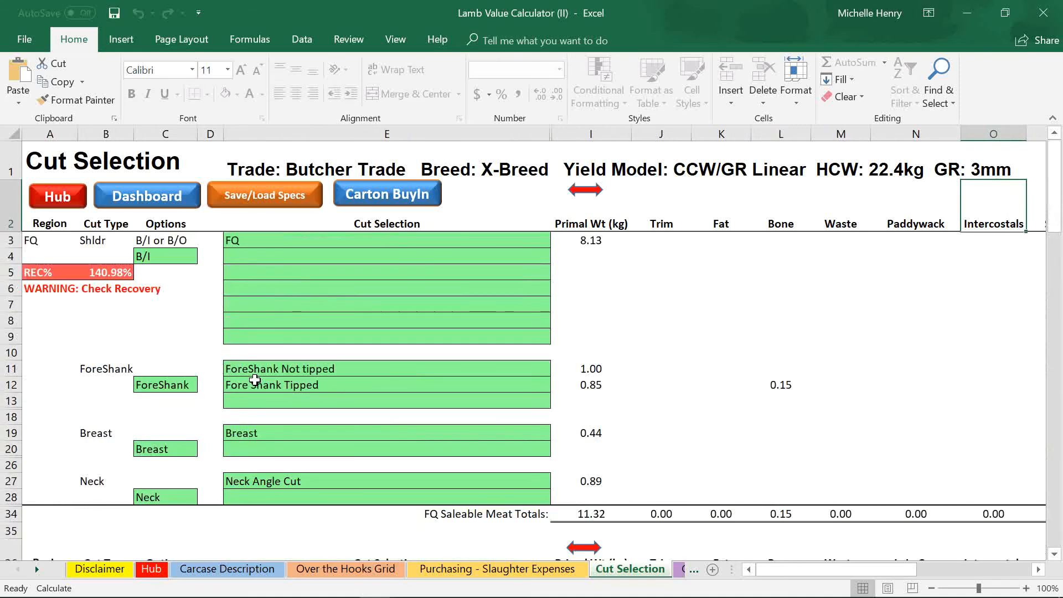
Open the LVC Mk II Dashboard and browse the FQ Fore Shank, Breast, Neck and Shoulder tabs
click(153, 202)
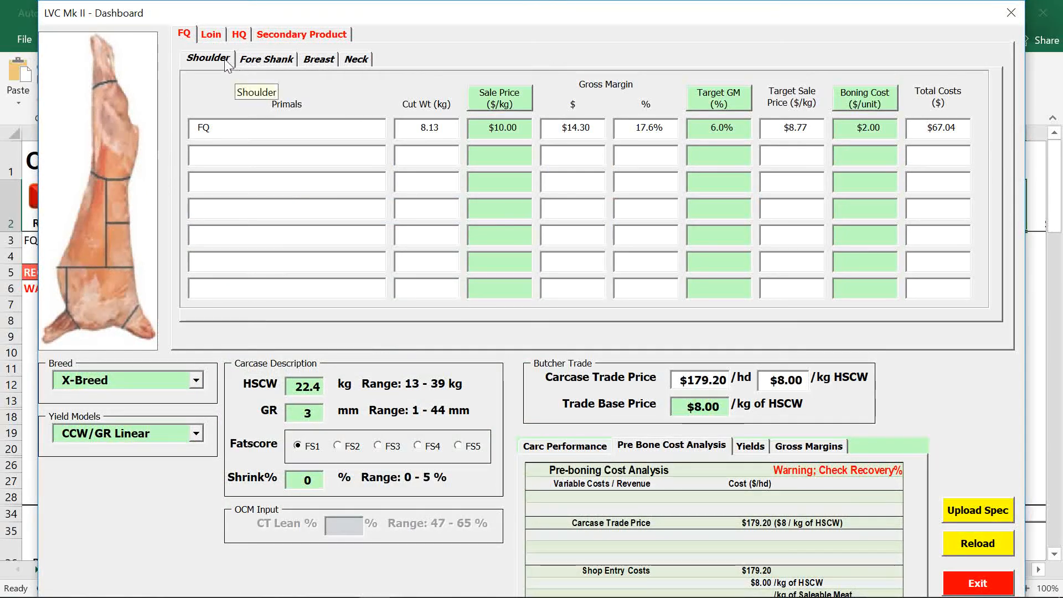
click(277, 60)
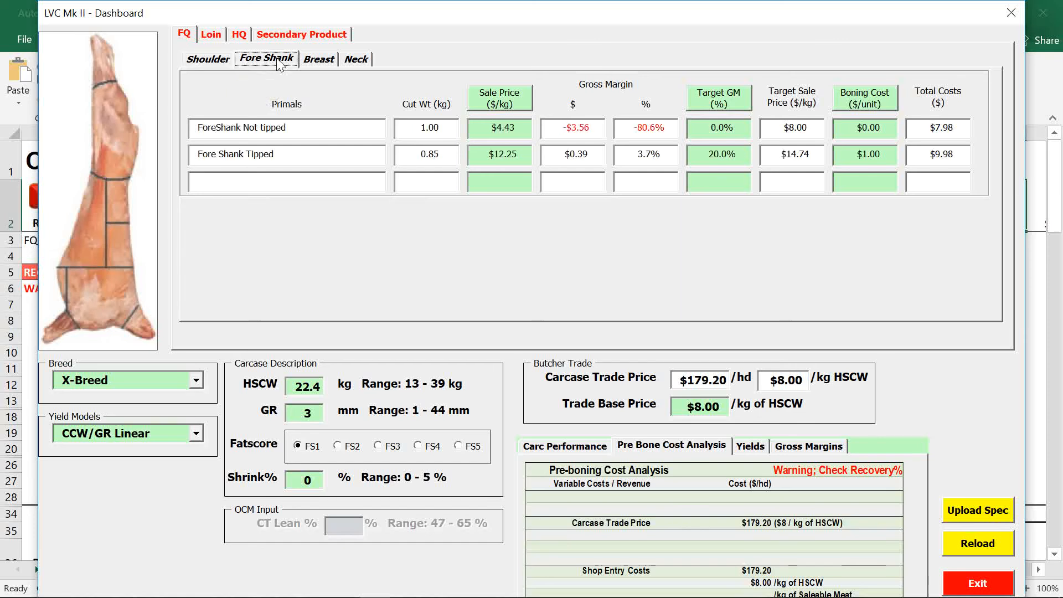
click(320, 60)
click(357, 60)
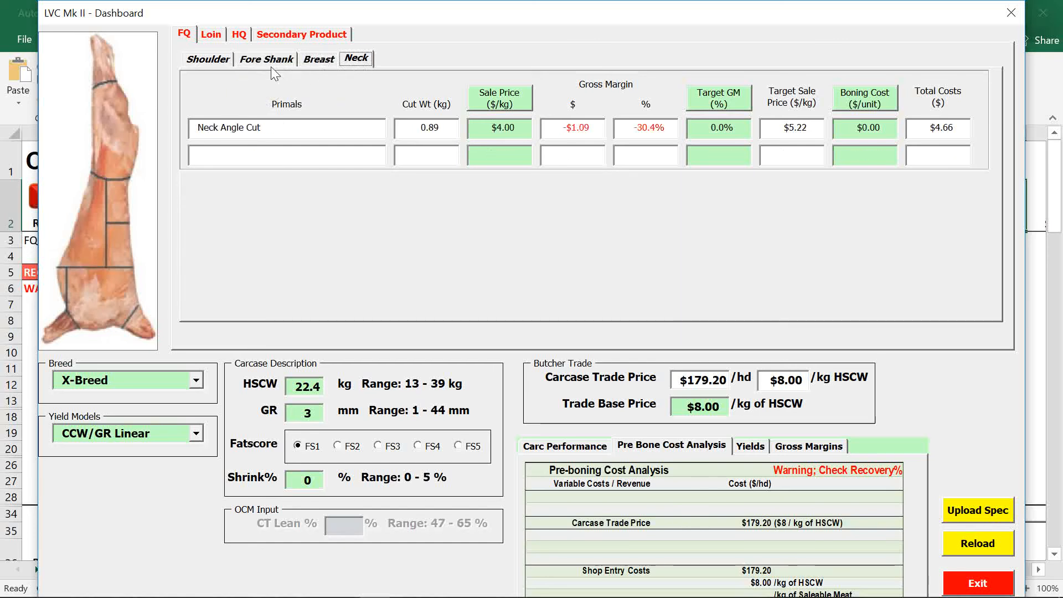
click(227, 65)
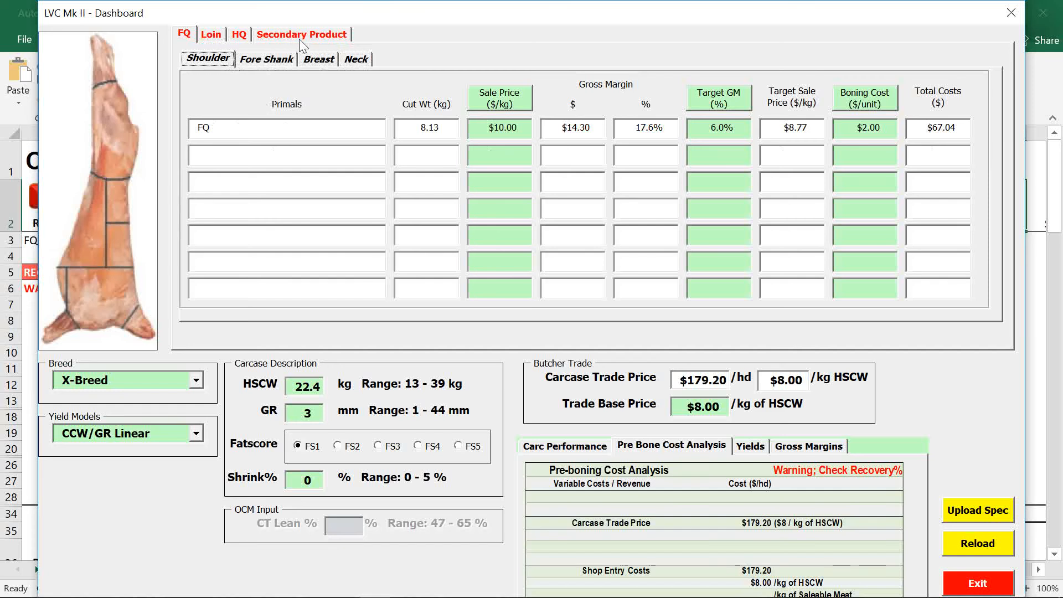